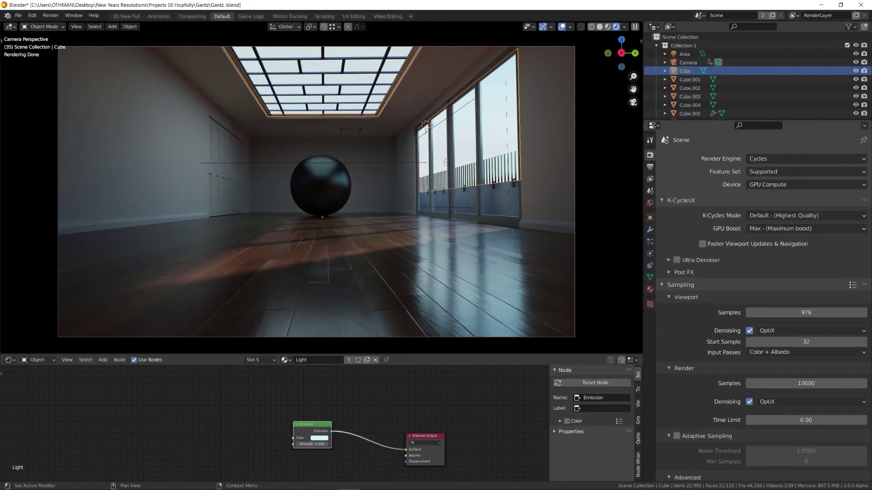
# Step: Examine the rendered room from several angles, looking at the black sphere, the skylight and the windows
pyautogui.moveTo(345, 191)
pyautogui.mouseDown(button='middle')
pyautogui.moveTo(313, 204)
pyautogui.moveTo(343, 204)
pyautogui.mouseUp(button='middle')
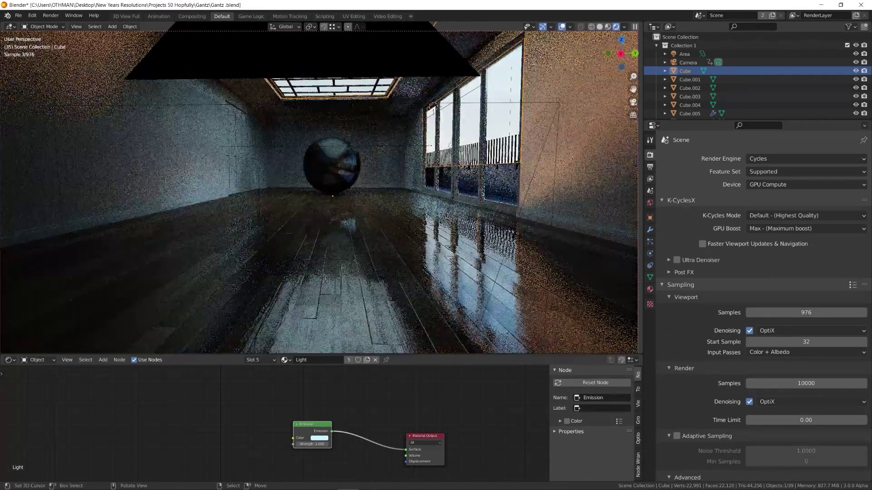
pyautogui.press('KP_0')
pyautogui.scroll(3, 340, 432)
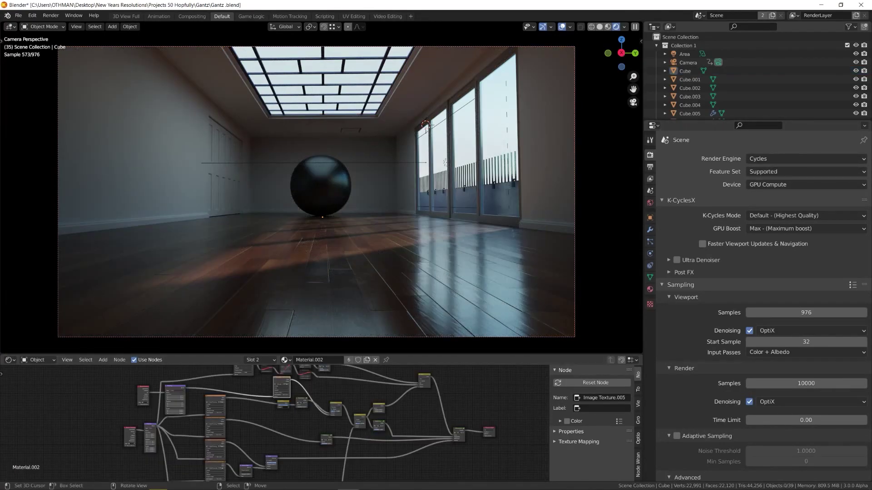
pyautogui.moveTo(318, 191); pyautogui.dragTo(327, 182, button='middle')
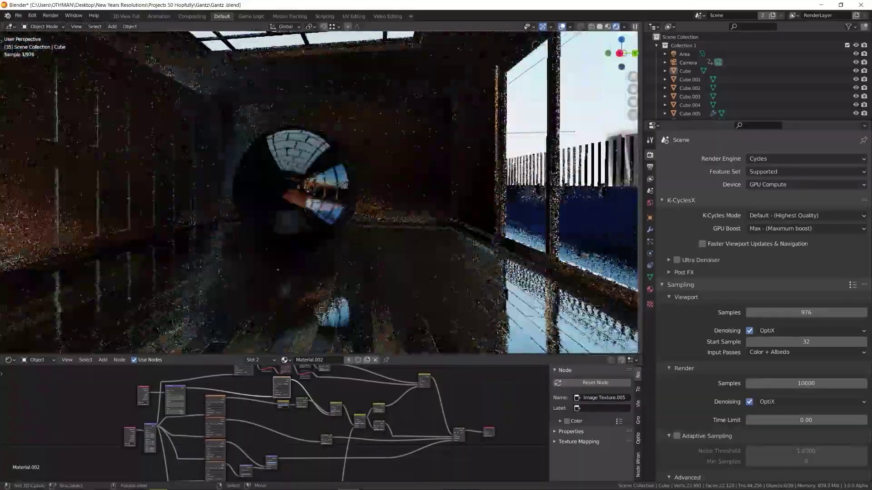
pyautogui.moveTo(313, 93); pyautogui.dragTo(389, 85, button='middle')
pyautogui.moveTo(346, 173); pyautogui.dragTo(368, 161, button='middle')
pyautogui.scroll(-4, 320, 193)
pyautogui.moveTo(320, 193); pyautogui.dragTo(268, 141, button='middle')
pyautogui.moveTo(404, 144); pyautogui.dragTo(422, 134, button='middle')
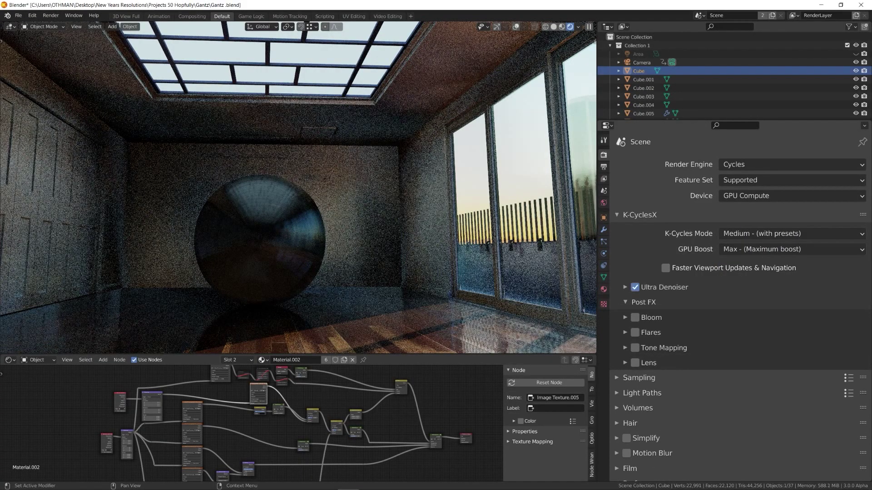
# Step: Reveal the Ultra Denoiser options, and enable the Bloom post effect with its settings shown
pyautogui.click(625, 287)
pyautogui.scroll(-4, 740, 272)
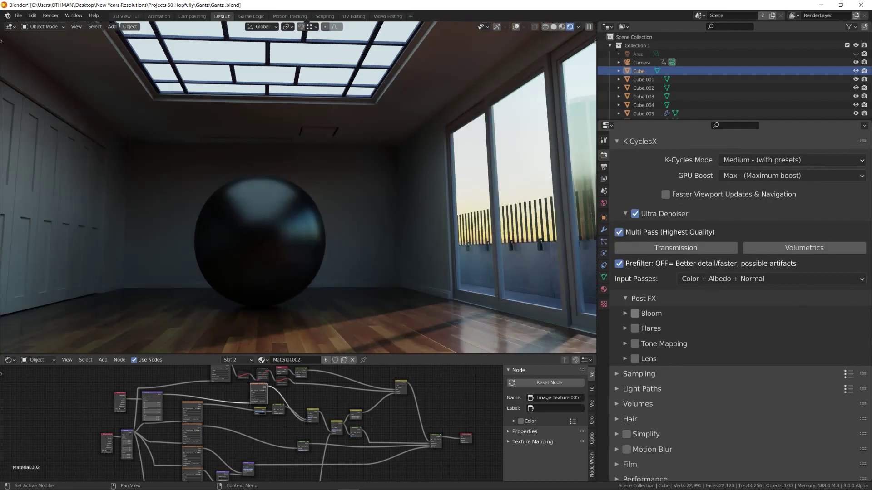
pyautogui.click(635, 314)
pyautogui.scroll(-4, 636, 304)
pyautogui.click(626, 259)
pyautogui.scroll(-1, 659, 268)
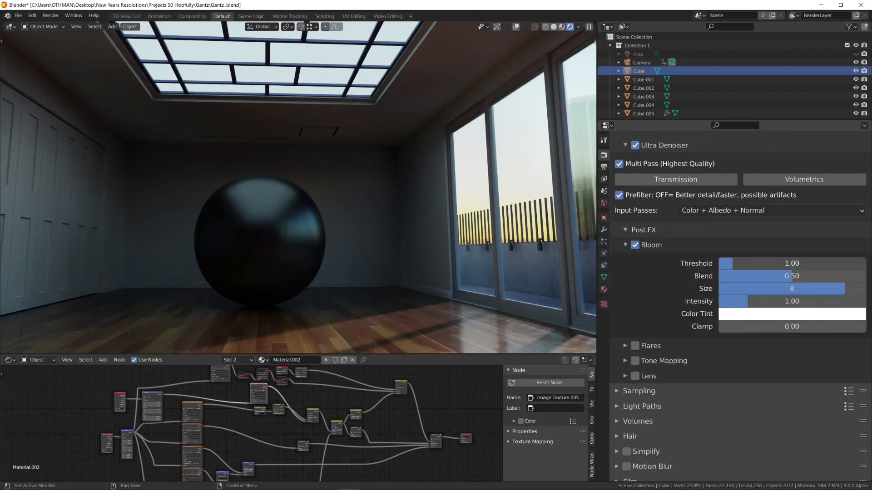
# Step: Set Bloom's threshold to 0.00, blend to 0.20, size to 9 and intensity to 3.04
pyautogui.moveTo(792, 264); pyautogui.dragTo(727, 263)
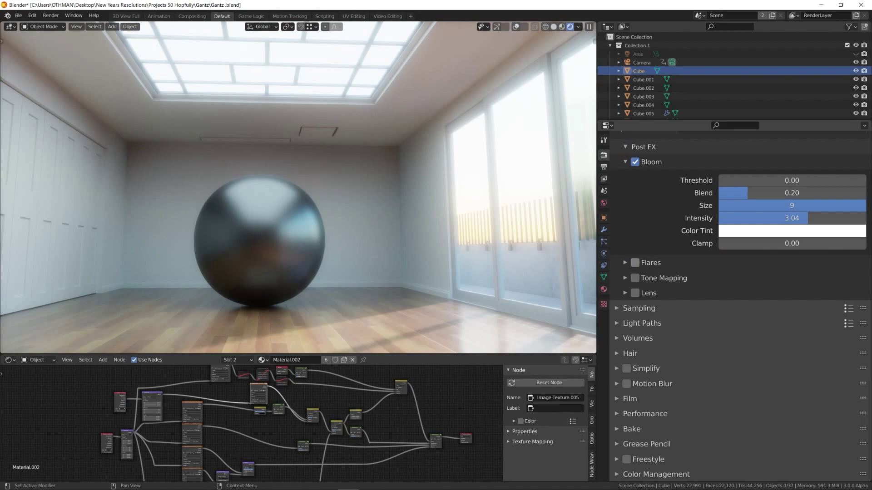
pyautogui.moveTo(724, 180)
pyautogui.mouseDown()
pyautogui.moveTo(812, 193)
pyautogui.moveTo(733, 194)
pyautogui.mouseUp()
pyautogui.moveTo(864, 205); pyautogui.dragTo(785, 198)
# Step: Enable the Flares post effect and reveal its settings
pyautogui.click(635, 262)
pyautogui.click(651, 263)
pyautogui.scroll(-3, 740, 295)
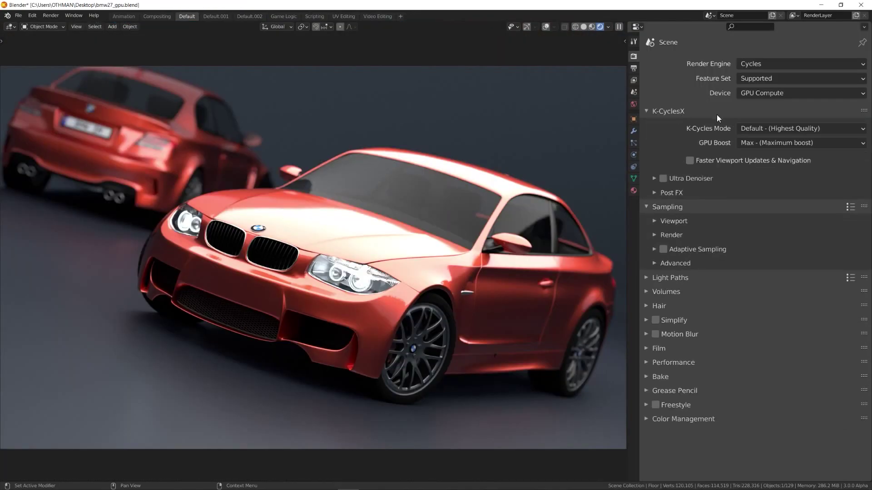
# Step: In the BMW scene, set the K-Cycles Mode to Medium - (with presets) and GPU Boost to None - (No boost)
pyautogui.click(767, 129)
pyautogui.click(767, 154)
pyautogui.click(757, 142)
pyautogui.click(768, 182)
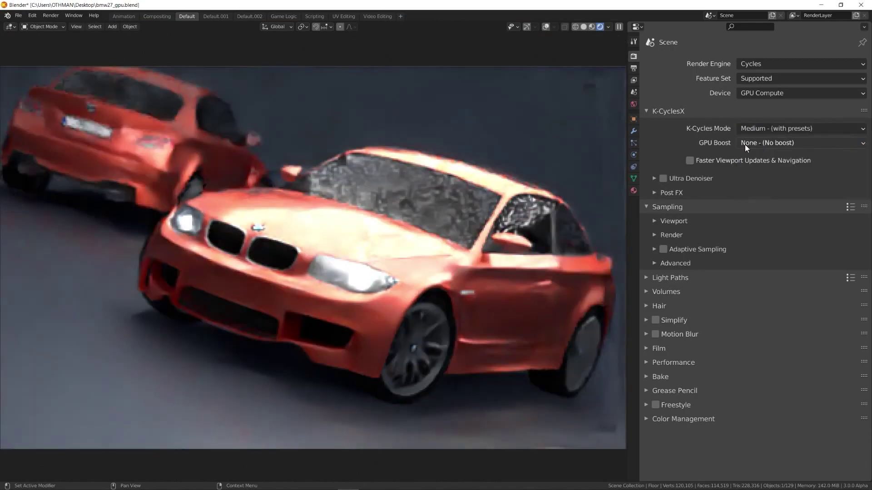
# Step: Set GPU Boost to Max - (Maximum boost) and enable Faster Viewport Updates & Navigation
pyautogui.click(770, 144)
pyautogui.click(790, 157)
pyautogui.click(689, 161)
# Step: Enable the Ultra Denoiser with Transmission on, Volumetrics off and the input passes Color + Albedo + Normal
pyautogui.click(663, 178)
pyautogui.click(654, 179)
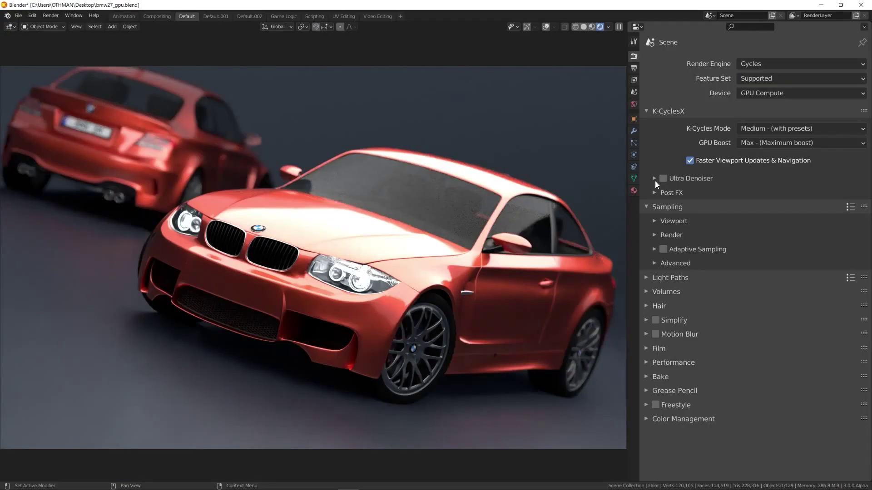
pyautogui.click(655, 180)
pyautogui.click(663, 179)
pyautogui.click(677, 210)
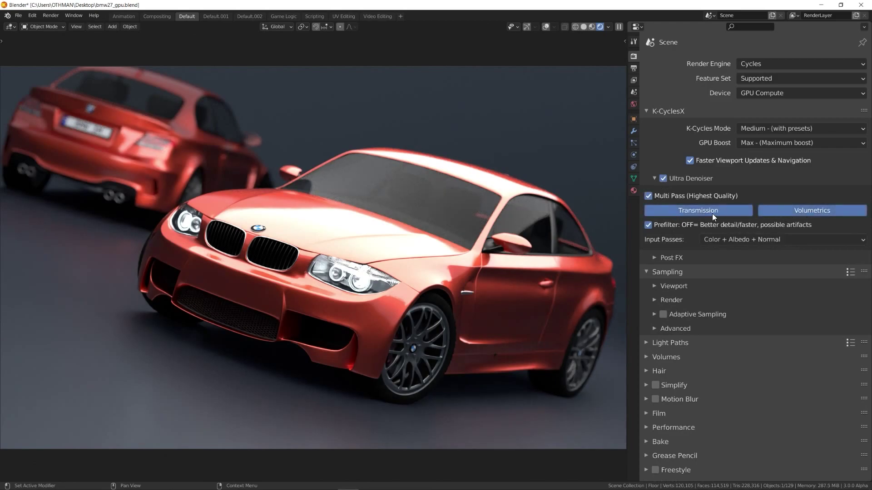
pyautogui.click(793, 213)
pyautogui.scroll(-1, 722, 229)
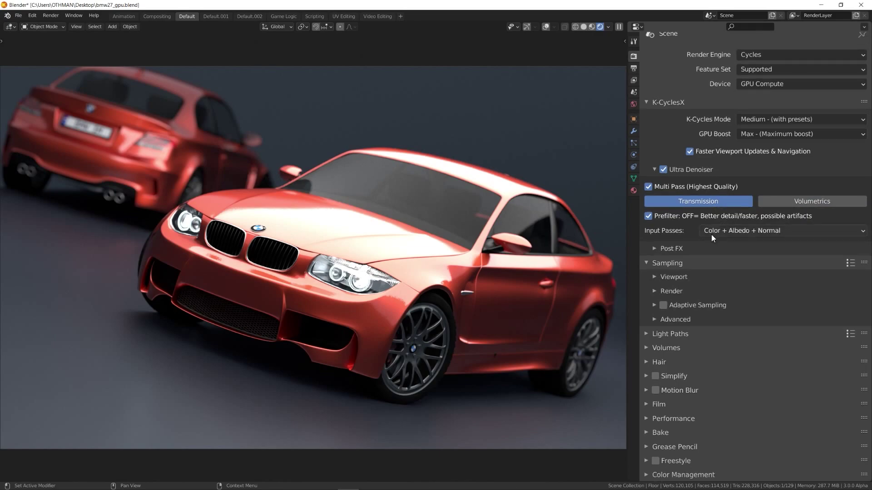
pyautogui.click(729, 230)
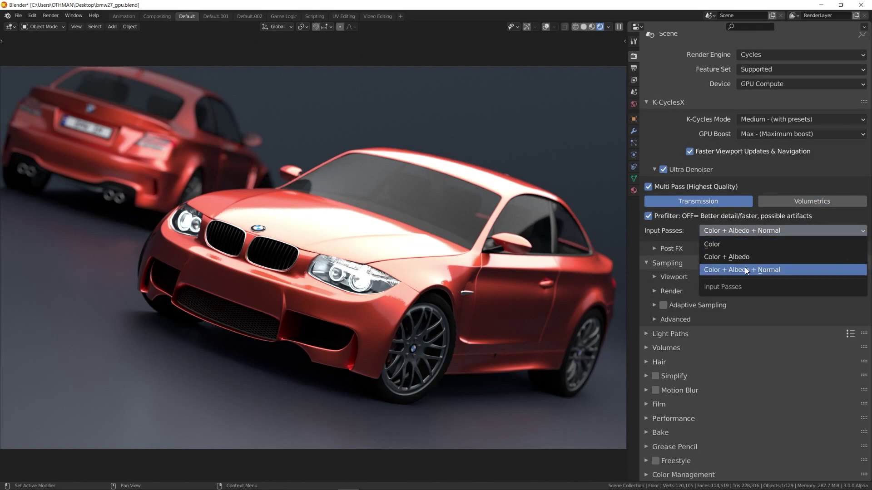
pyautogui.click(746, 270)
# Step: Reveal the Post FX effects and expand the Bloom settings
pyautogui.click(662, 250)
pyautogui.scroll(-3, 686, 249)
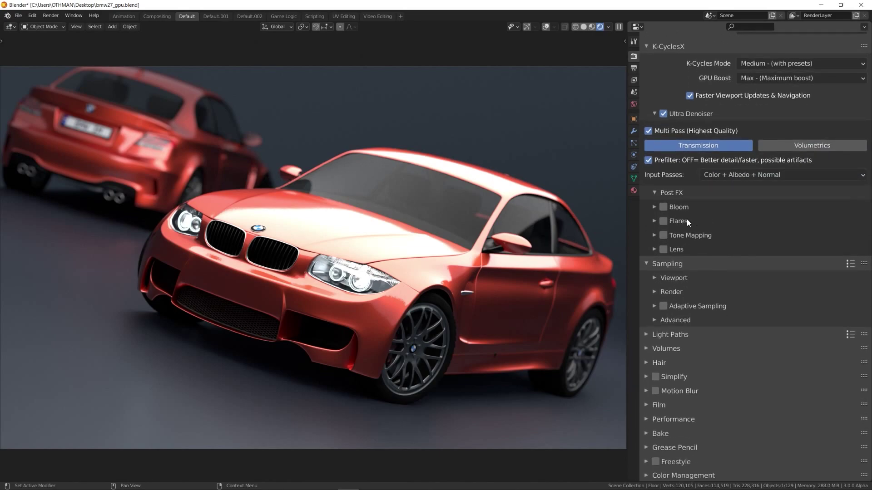
pyautogui.click(655, 207)
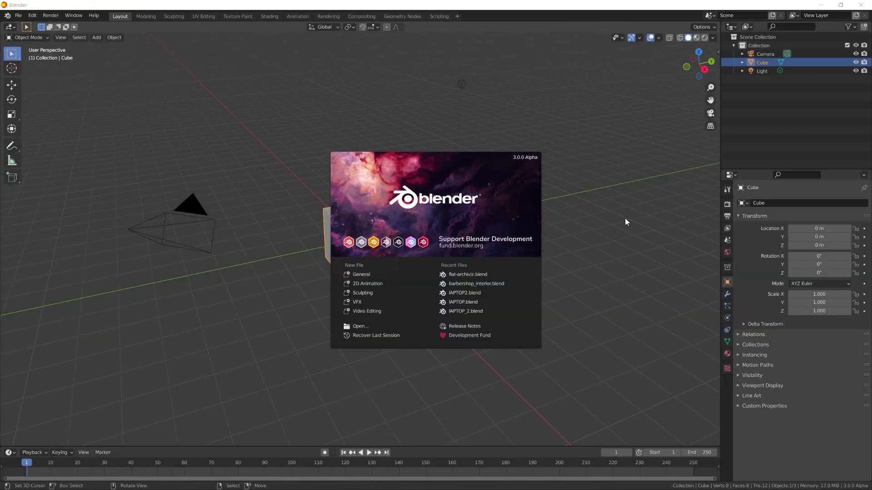
# Step: Dismiss the splash screen and switch the default scene's render engine to Cycles in the render properties
pyautogui.click(625, 218)
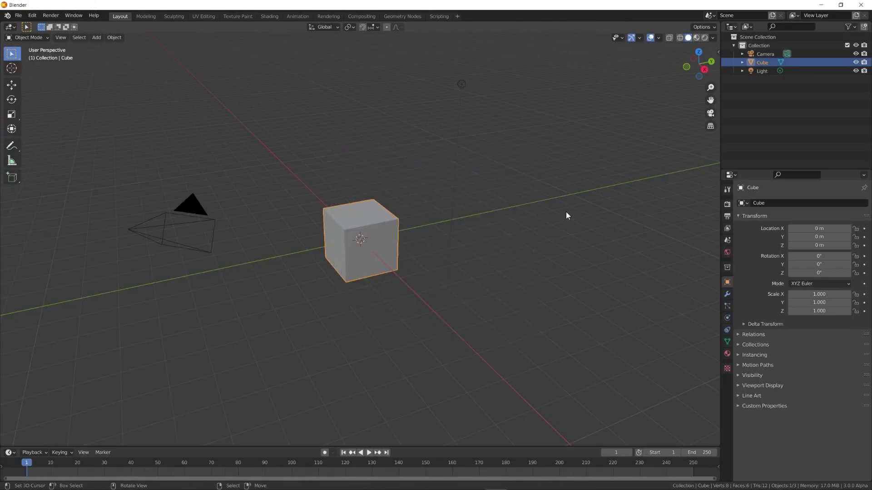
pyautogui.moveTo(504, 220); pyautogui.dragTo(436, 220, button='middle')
pyautogui.click(727, 204)
pyautogui.click(775, 202)
pyautogui.click(814, 229)
# Step: Enlarge the properties editor in height and width, and magnify its contents to make the render settings easier to read
pyautogui.scroll(-2, 776, 286)
pyautogui.scroll(1, 776, 287)
pyautogui.moveTo(768, 169); pyautogui.dragTo(767, 96)
pyautogui.moveTo(720, 131); pyautogui.dragTo(662, 132)
pyautogui.keyDown('ctrl'); pyautogui.moveTo(736, 327); pyautogui.dragTo(736, 287, button='middle'); pyautogui.keyUp('ctrl')
pyautogui.scroll(-2, 736, 287)
pyautogui.scroll(2, 736, 287)
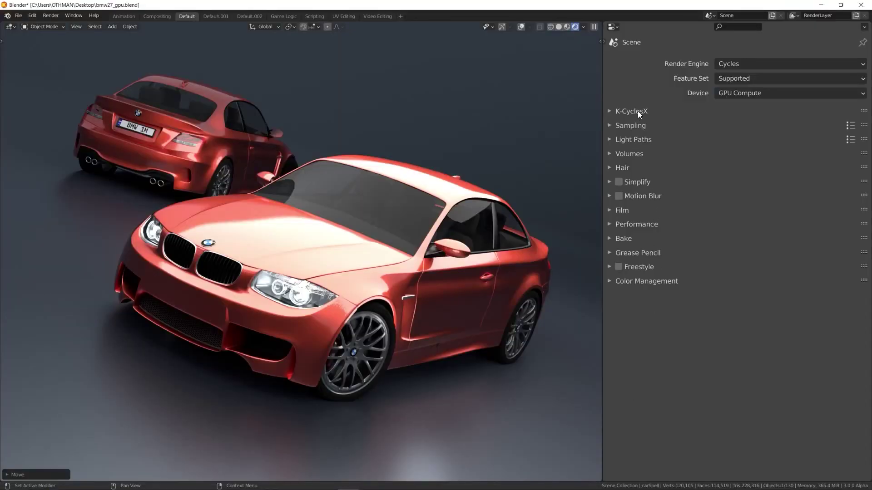
# Step: Expand the K-CyclesX settings in the BMW scene and choose the Default - (Highest Quality) mode
pyautogui.click(638, 111)
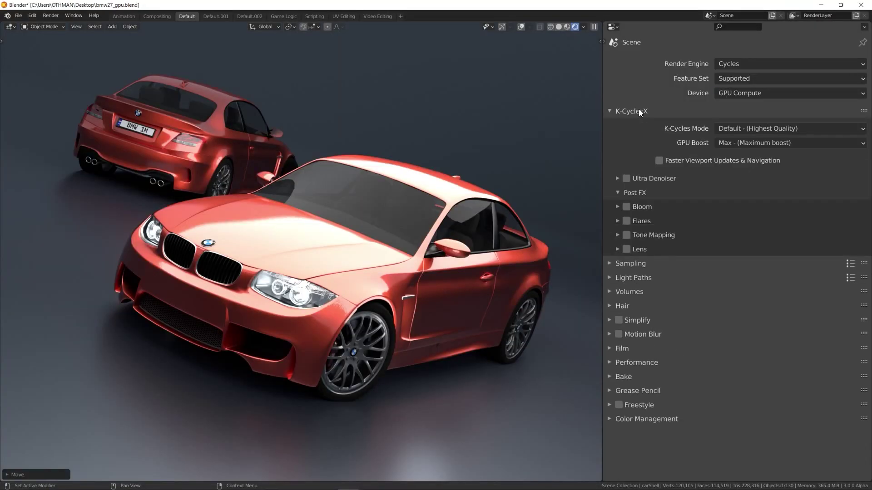
pyautogui.click(796, 128)
pyautogui.click(797, 139)
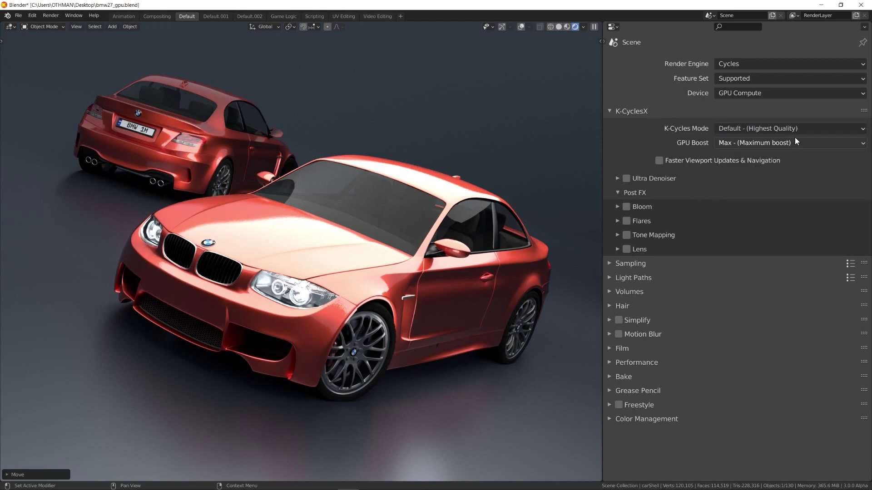
# Step: Try the K-Cycles modes Medium, Fast and Manual in turn, and switch back to Default - (Highest Quality)
pyautogui.click(784, 129)
pyautogui.click(797, 153)
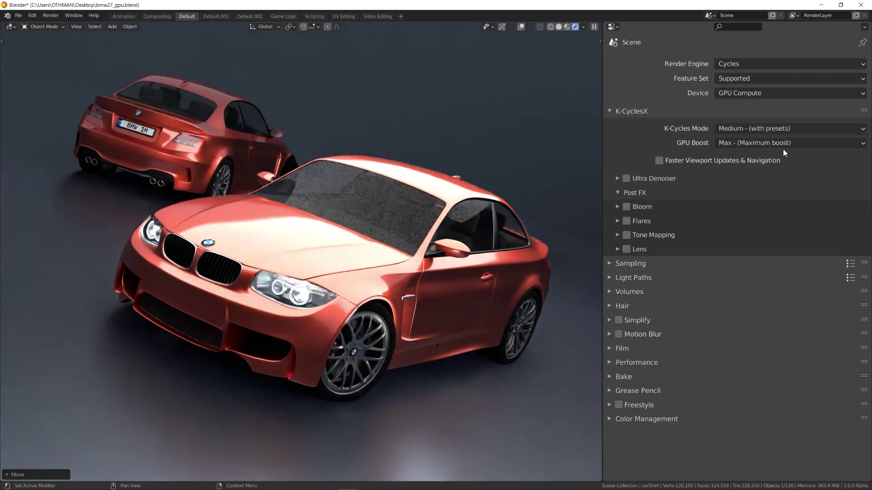
pyautogui.click(784, 128)
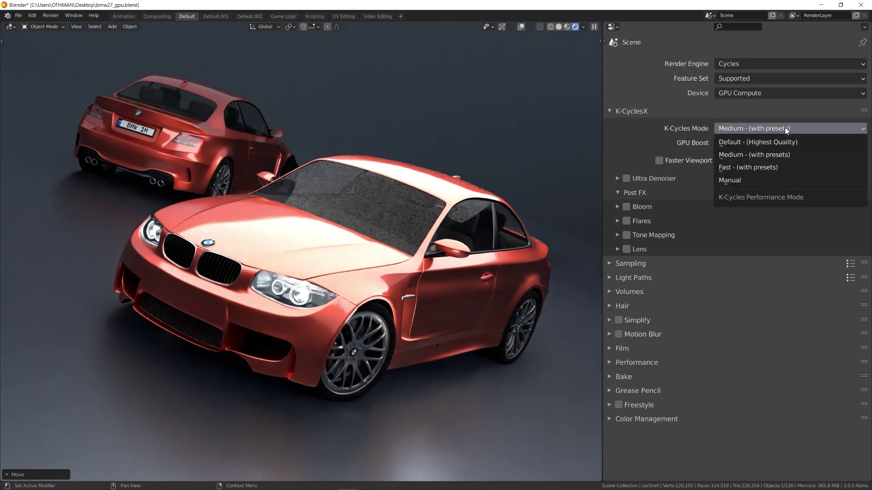
pyautogui.click(785, 167)
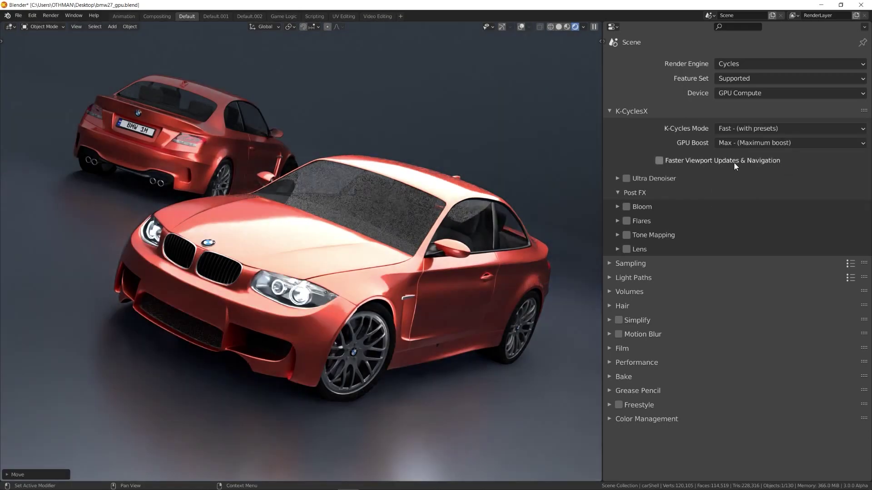
pyautogui.click(739, 130)
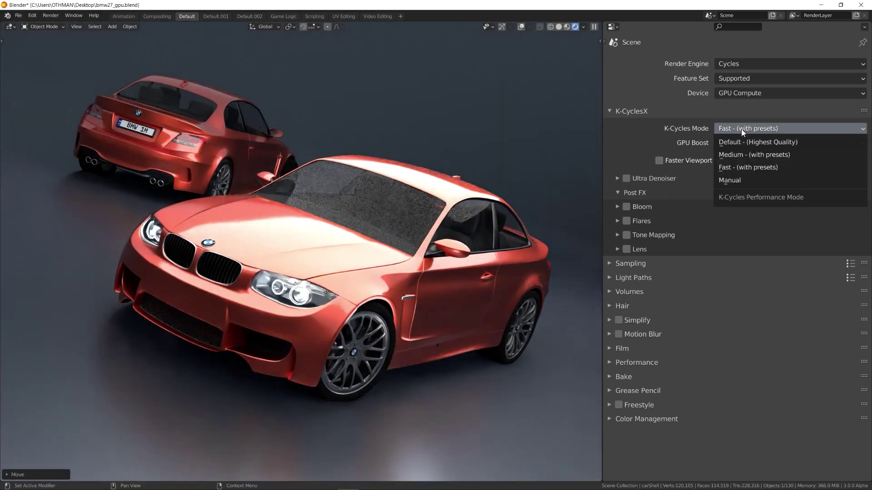
pyautogui.click(766, 180)
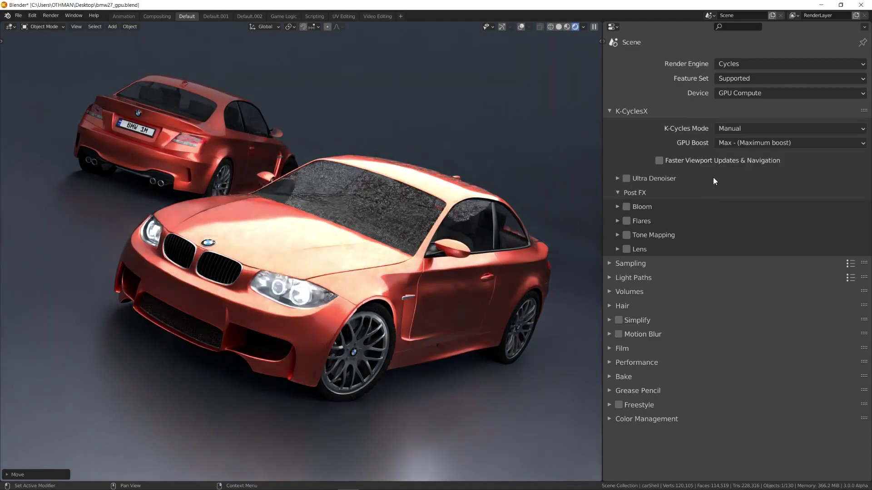
pyautogui.click(738, 128)
pyautogui.click(742, 141)
# Step: Try GPU Boost at Max, High and None in turn, and switch back to Max - (Maximum boost)
pyautogui.click(757, 143)
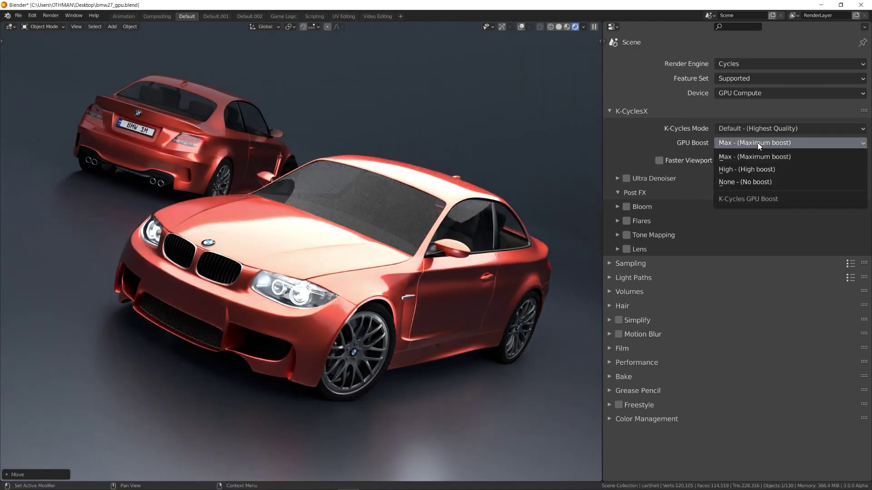
pyautogui.click(779, 155)
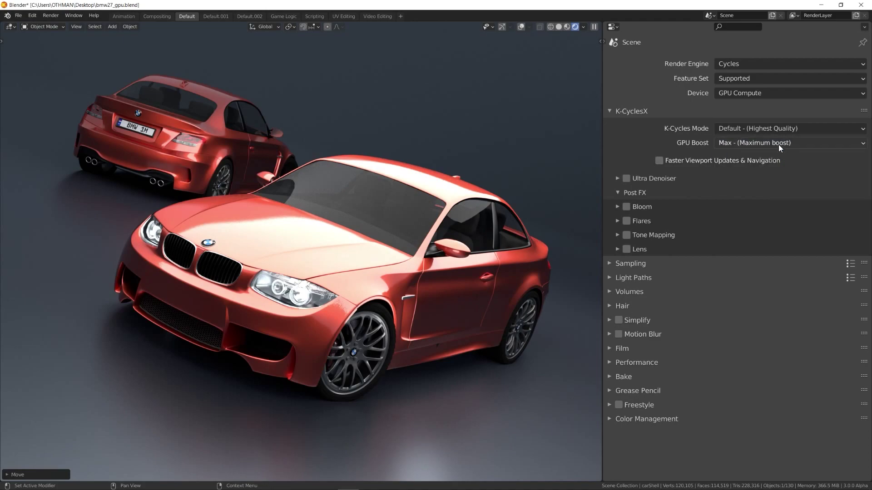
pyautogui.click(780, 144)
pyautogui.click(777, 169)
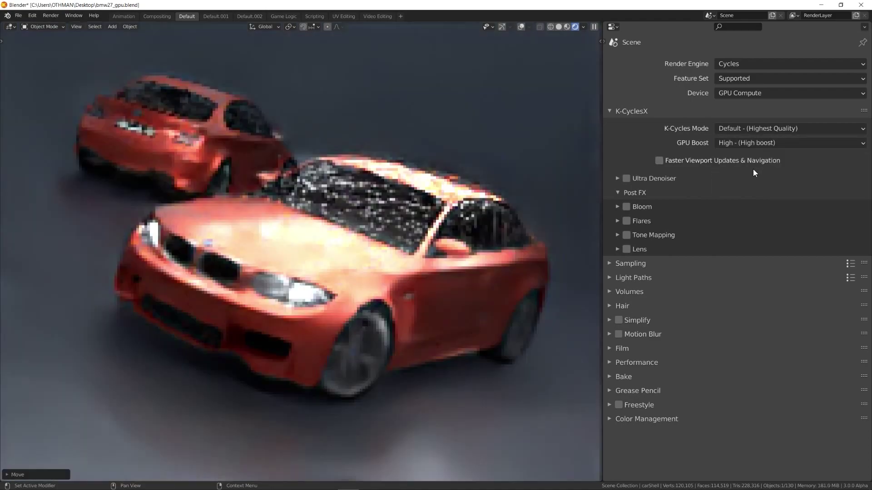
pyautogui.click(757, 143)
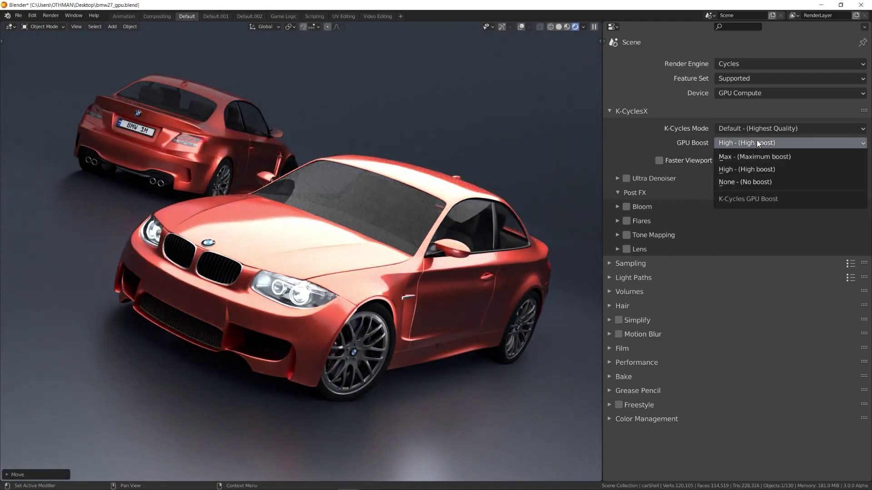
pyautogui.click(758, 184)
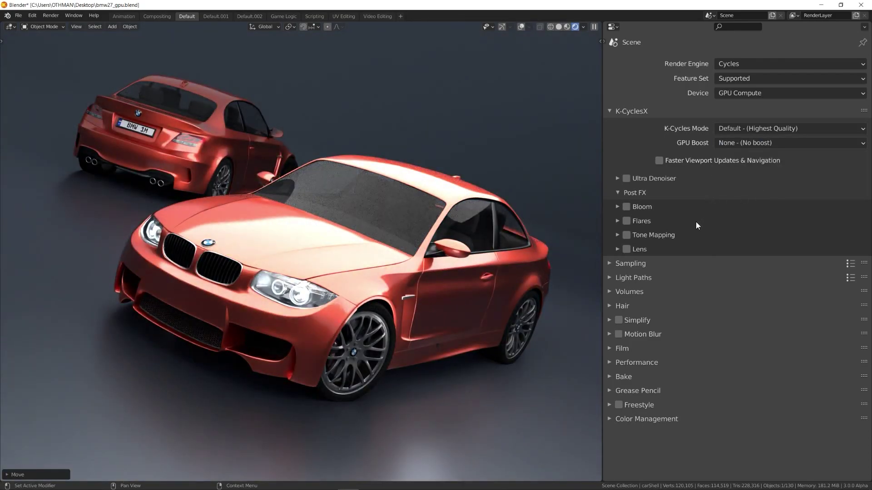
pyautogui.click(753, 143)
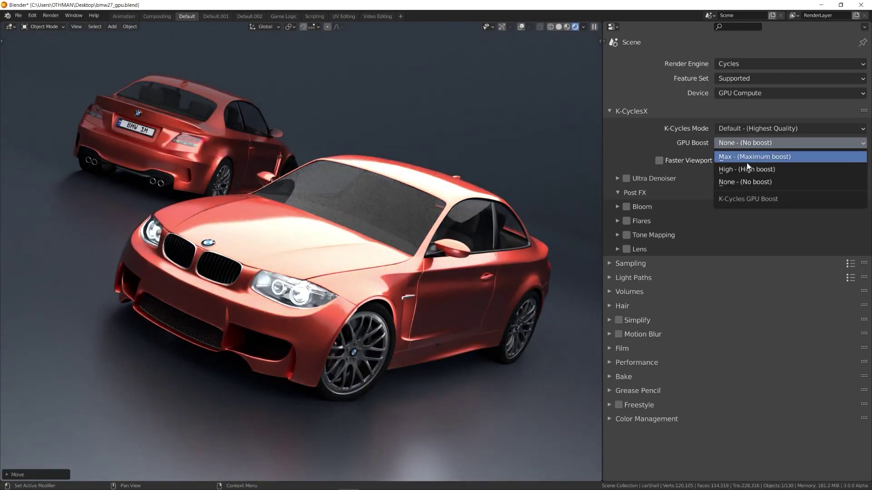
pyautogui.click(747, 157)
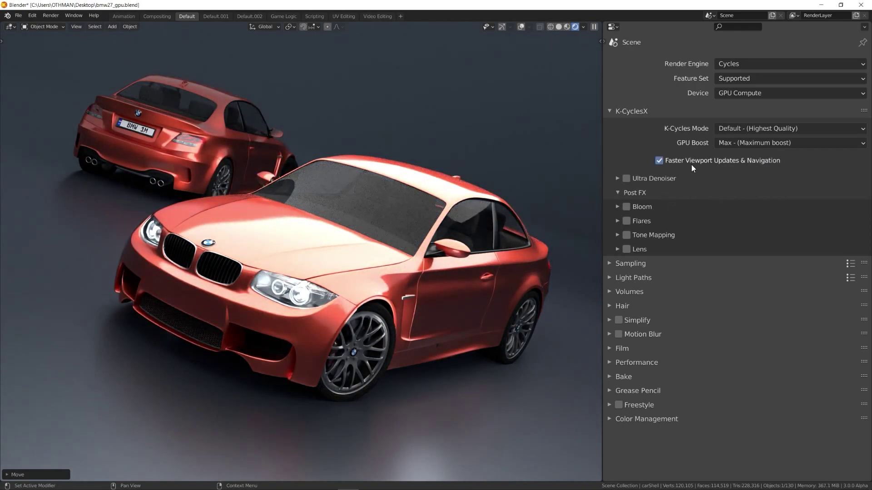
# Step: Test viewport responsiveness by orbiting around the front car and trying to move a selected car part, cancelling each move
pyautogui.moveTo(389, 237); pyautogui.dragTo(425, 241, button='middle')
pyautogui.click(425, 241)
pyautogui.press('g')
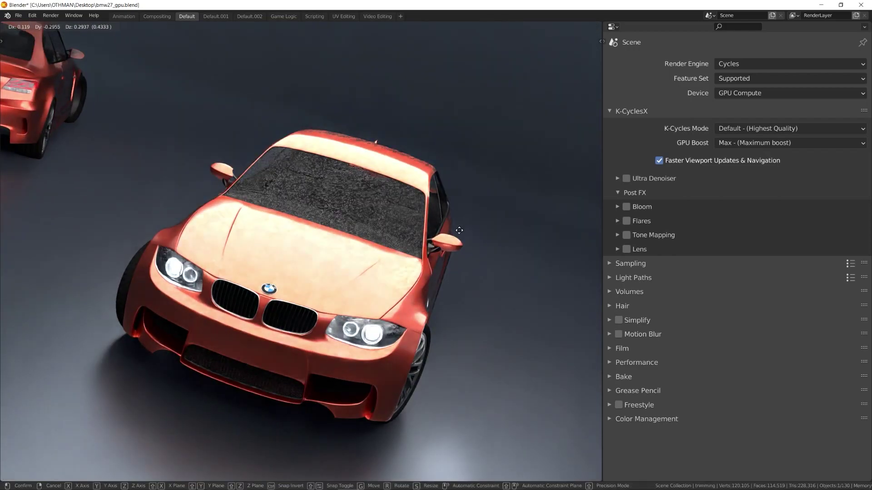
pyautogui.moveTo(445, 238); pyautogui.dragTo(439, 237, button='right')
pyautogui.moveTo(358, 245); pyautogui.dragTo(356, 265, button='middle')
pyautogui.press('g')
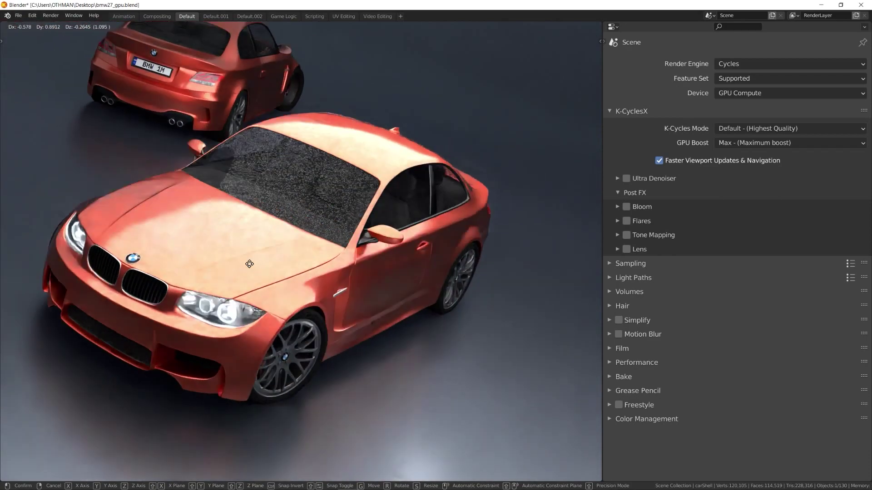
pyautogui.rightClick(249, 264)
pyautogui.moveTo(249, 264); pyautogui.dragTo(400, 271, button='middle')
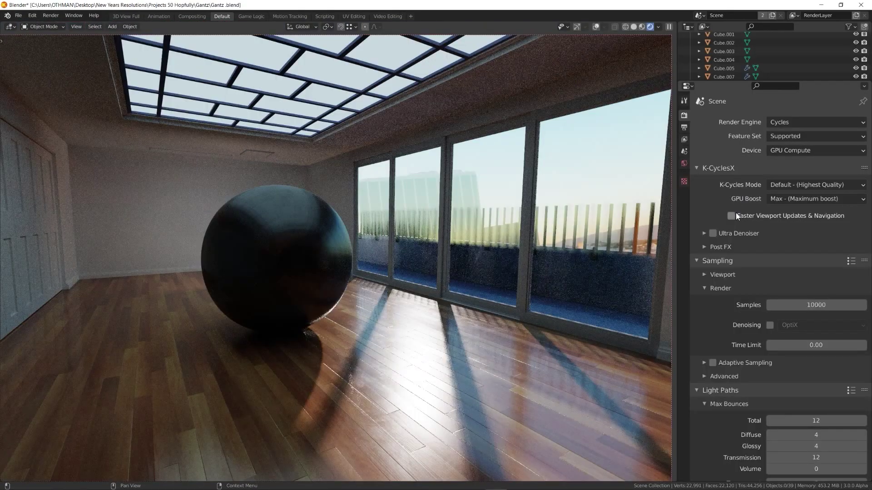
# Step: Enable Faster Viewport Updates & Navigation in the interior scene and test it by orbiting and trying to move the black sphere
pyautogui.click(731, 215)
pyautogui.click(310, 274)
pyautogui.moveTo(310, 273); pyautogui.dragTo(311, 281, button='middle')
pyautogui.press('g')
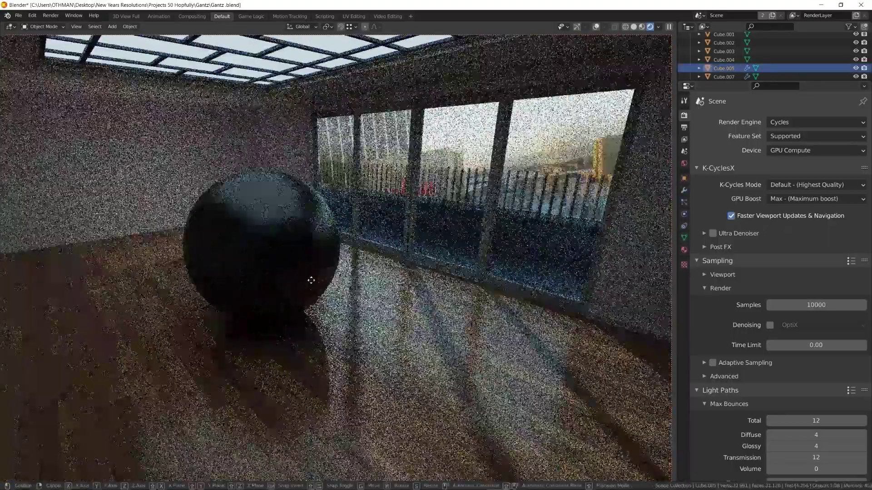
pyautogui.click(220, 244)
pyautogui.scroll(3, 176, 222)
pyautogui.moveTo(176, 220); pyautogui.dragTo(352, 267, button='middle')
pyautogui.rightClick(237, 255)
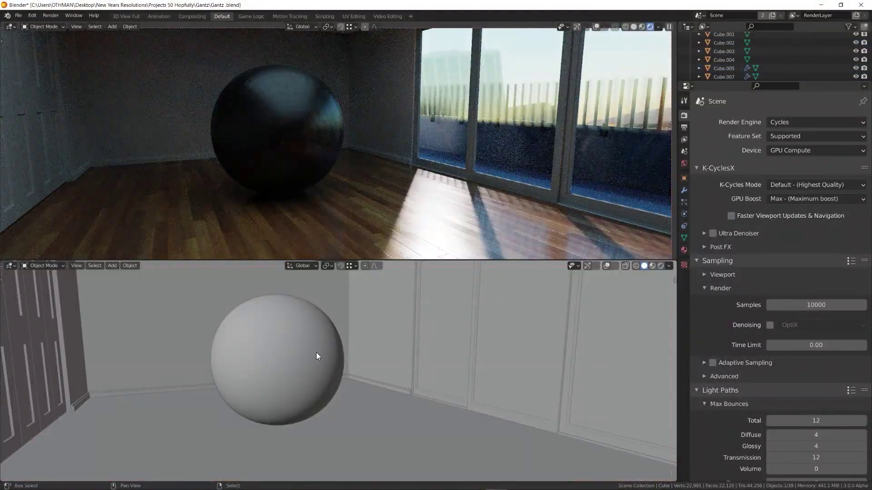
# Step: Switch the solid-shaded view below the rendered one to the Shader Editor
pyautogui.hotkey('shift', 'F3')
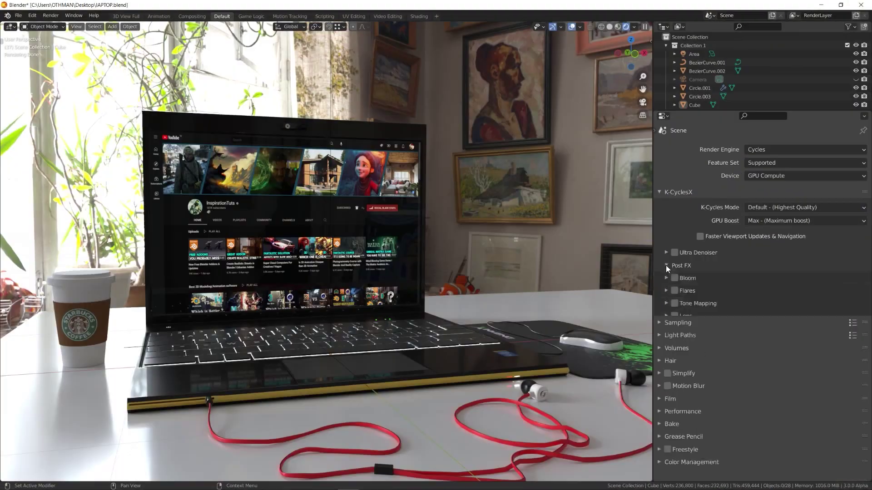
# Step: In the laptop scene, expand Post FX, enable Bloom and set its Intensity to 0.74
pyautogui.click(666, 265)
pyautogui.click(668, 277)
pyautogui.scroll(-3, 719, 243)
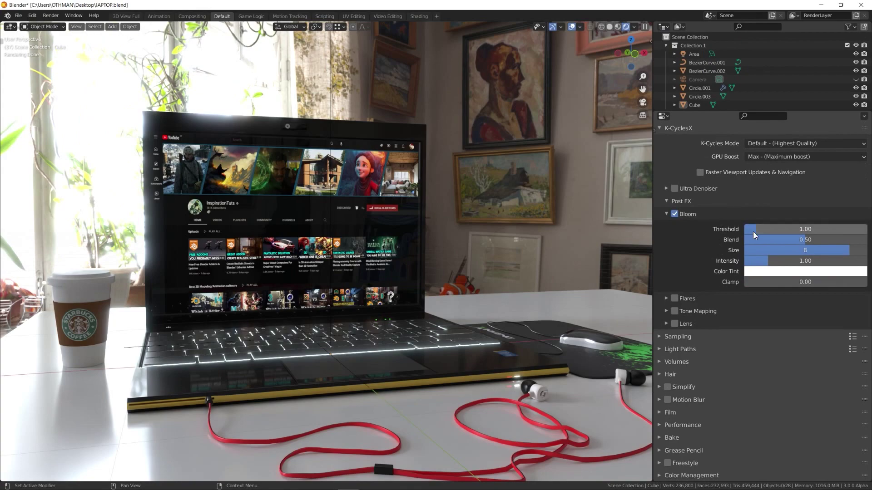
pyautogui.moveTo(753, 231); pyautogui.dragTo(765, 263)
# Step: Enable the Flares effect in Post FX, expand its Glare settings and lower the glare Power
pyautogui.click(667, 298)
pyautogui.click(674, 299)
pyautogui.scroll(-3, 716, 242)
pyautogui.click(669, 273)
pyautogui.scroll(-3, 681, 280)
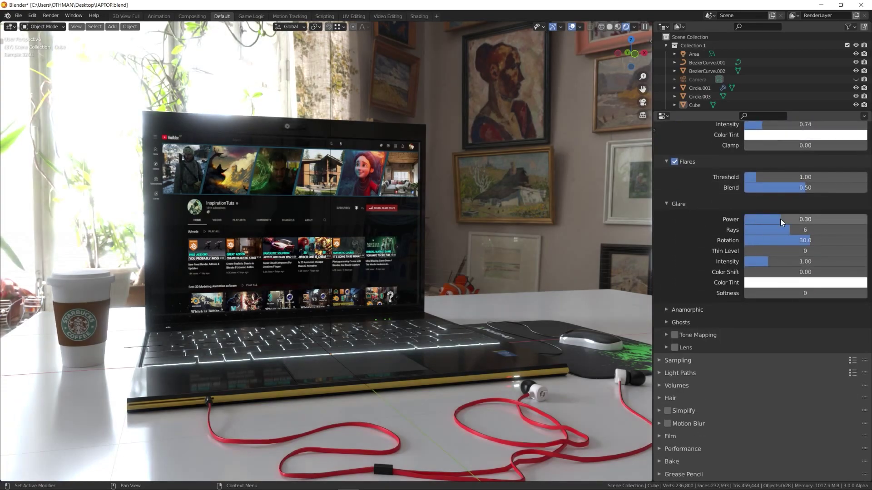
pyautogui.moveTo(780, 219); pyautogui.dragTo(748, 219)
# Step: Expand the Anamorphic and Ghosts settings of the flares and toggle Tone Mapping
pyautogui.scroll(-4, 701, 216)
pyautogui.click(700, 227)
pyautogui.scroll(-1, 710, 259)
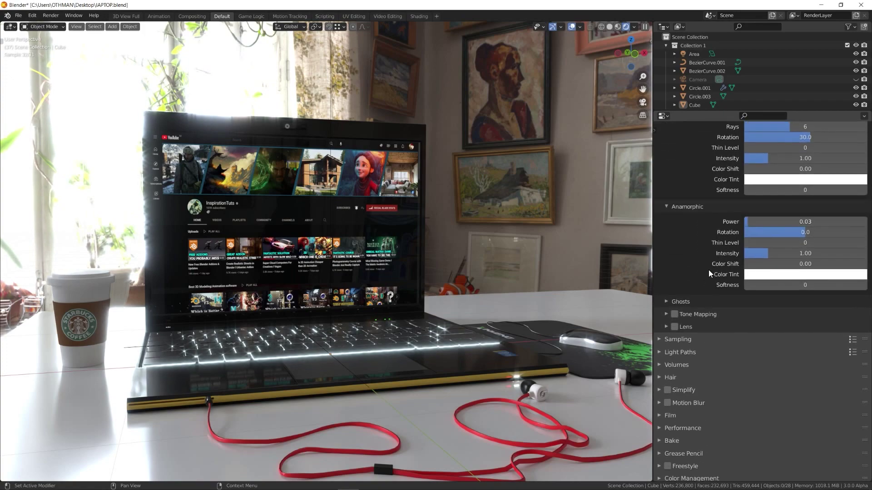
pyautogui.moveTo(709, 268); pyautogui.dragTo(708, 265, button='middle')
pyautogui.click(688, 299)
pyautogui.click(675, 312)
pyautogui.moveTo(687, 308); pyautogui.dragTo(722, 409, button='middle')
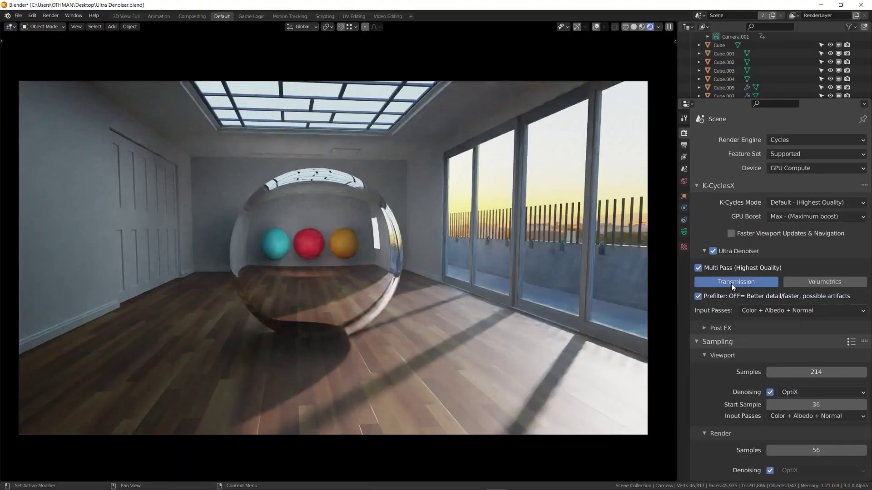
# Step: Try the Transmission and Volumetrics toggles of the Ultra Denoiser's multi-pass mode, ending with both enabled
pyautogui.click(823, 284)
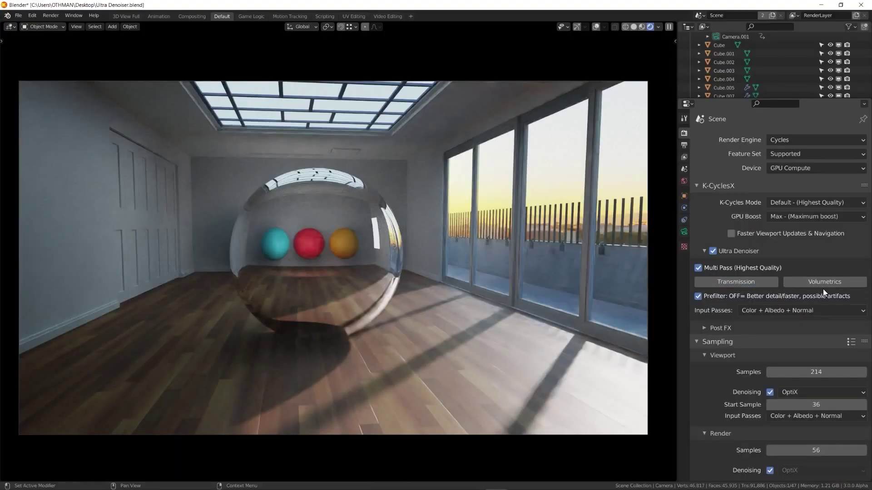
pyautogui.click(816, 282)
pyautogui.click(744, 281)
pyautogui.click(808, 283)
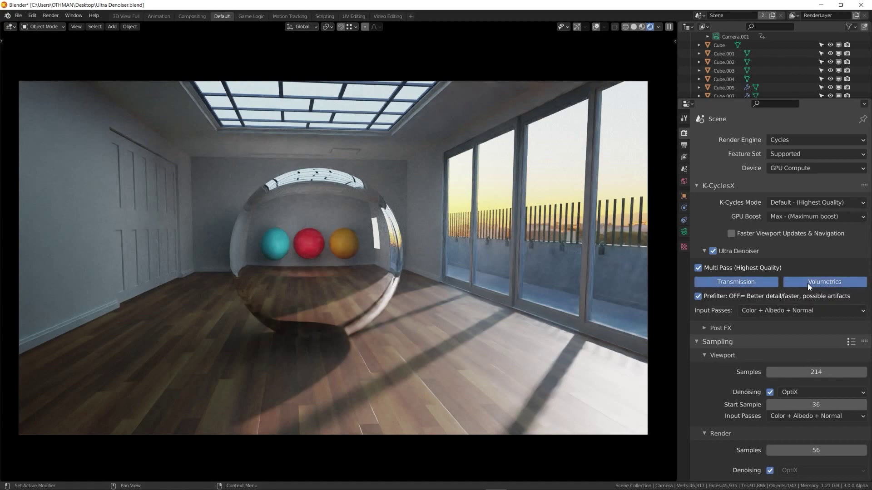
# Step: Try the Ultra Denoiser's Prefilter option, leaving it enabled, and choose Color + Albedo + Normal as the input passes
pyautogui.click(700, 297)
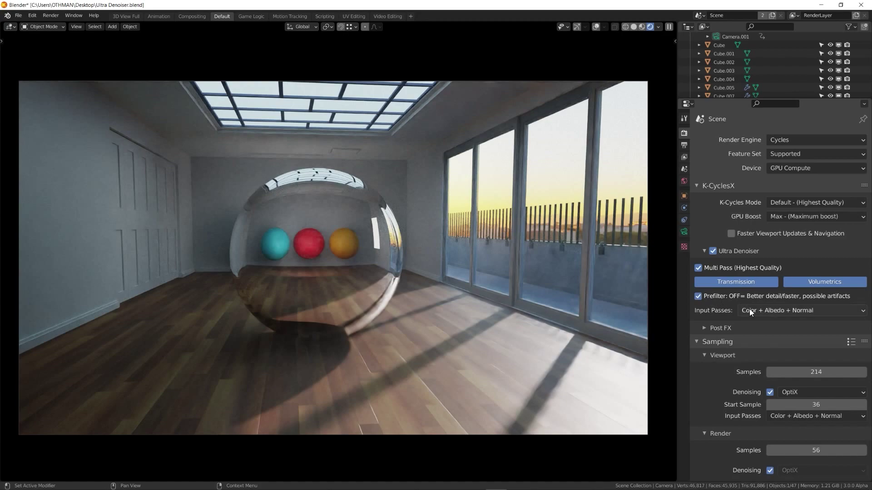
pyautogui.click(781, 311)
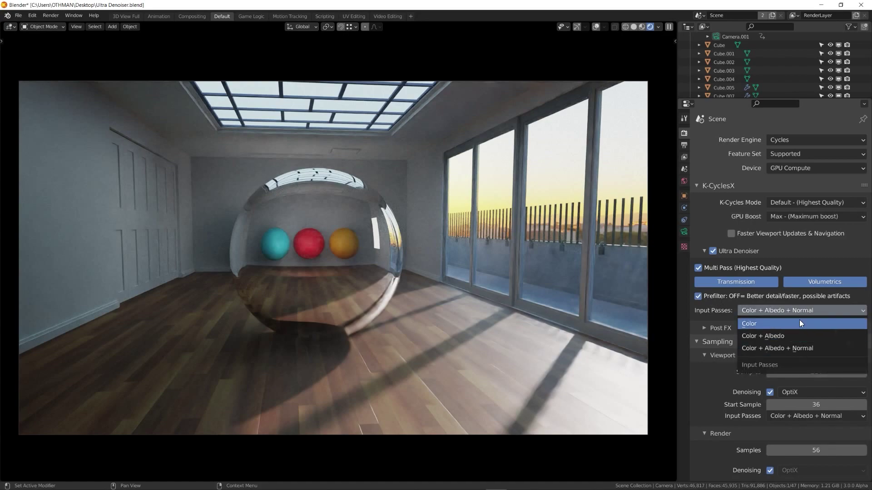
pyautogui.click(799, 348)
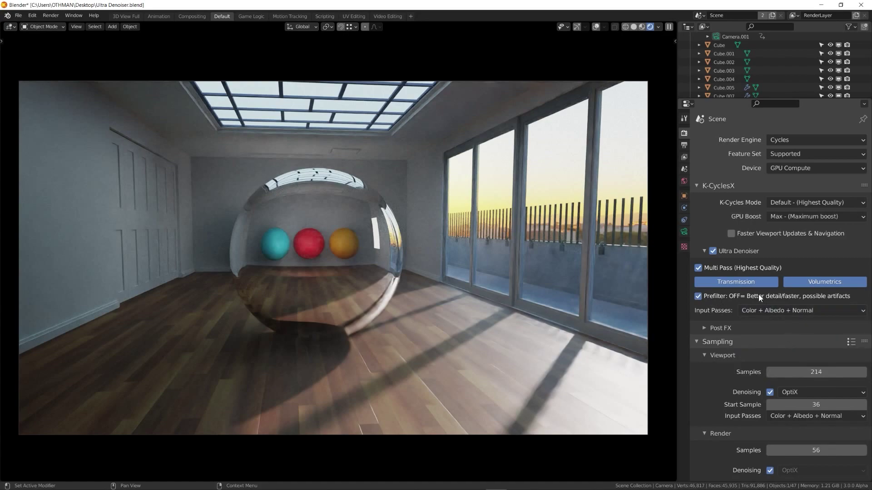
# Step: Examine the Data, Light and Cryptomatte passes available in the view layer settings
pyautogui.click(685, 158)
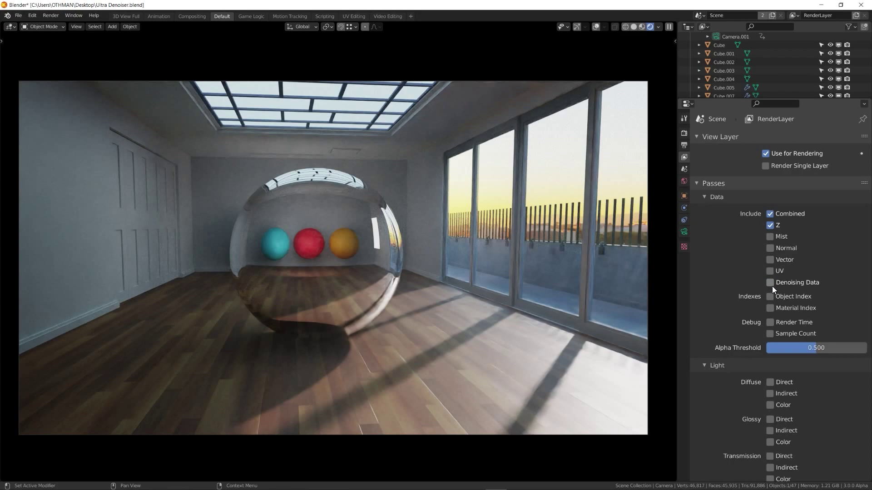
pyautogui.scroll(-5, 772, 287)
pyautogui.scroll(-3, 774, 318)
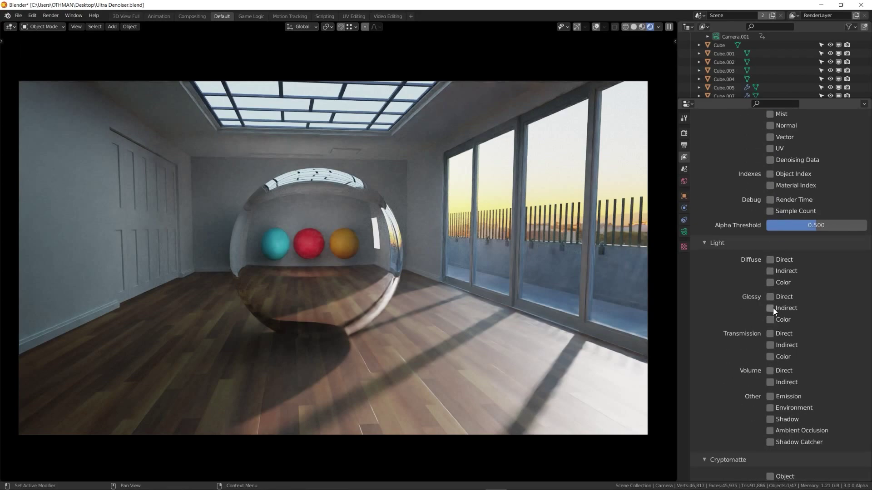
pyautogui.click(772, 283)
pyautogui.scroll(-4, 770, 308)
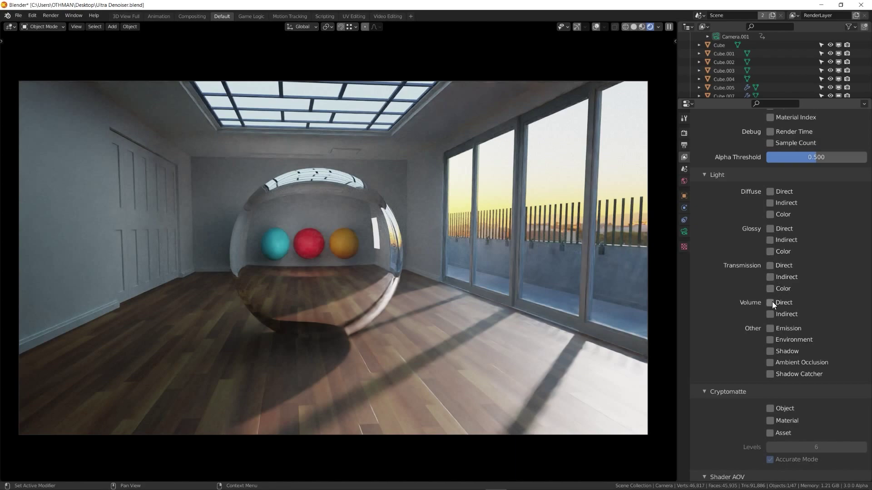
pyautogui.click(769, 303)
pyautogui.scroll(-5, 771, 357)
pyautogui.scroll(10, 768, 359)
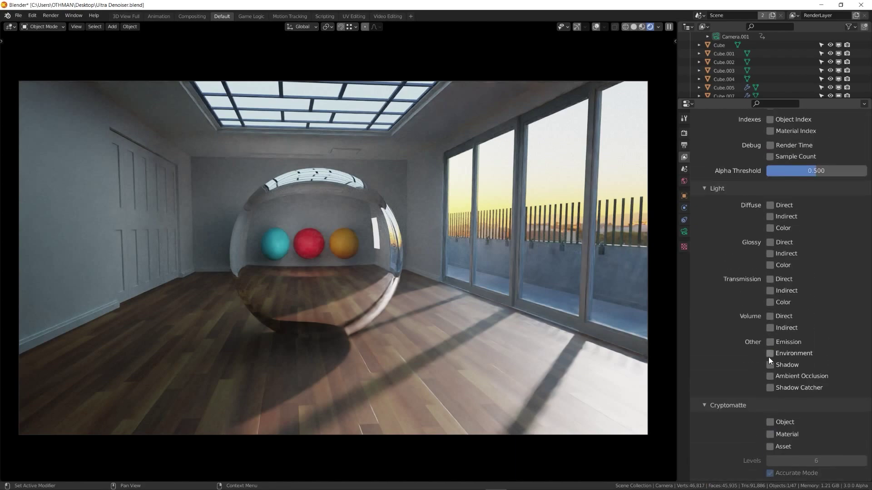
pyautogui.scroll(6, 768, 357)
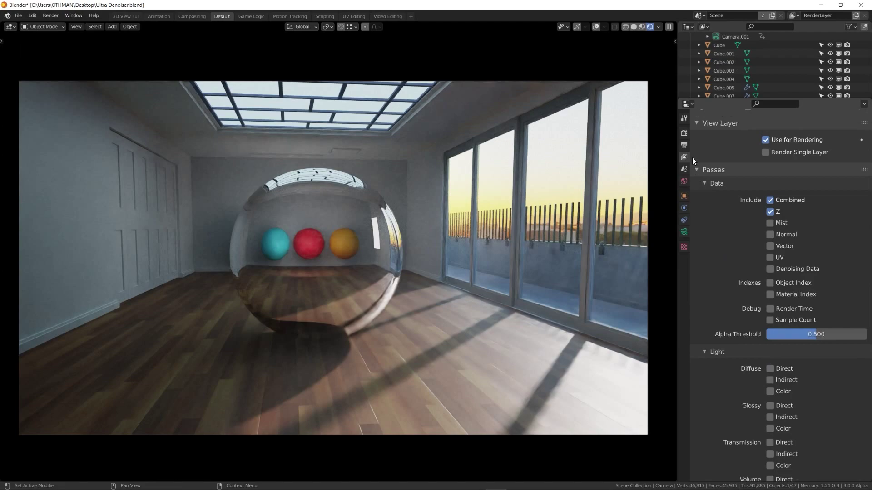
# Step: Return to the render settings and set the Ultra Denoiser's input passes to Color + Albedo
pyautogui.click(686, 133)
pyautogui.click(789, 298)
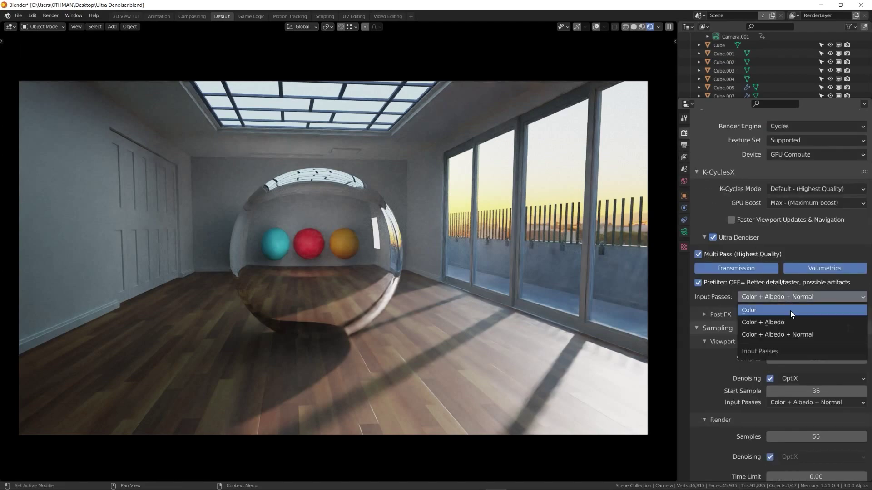
pyautogui.click(791, 322)
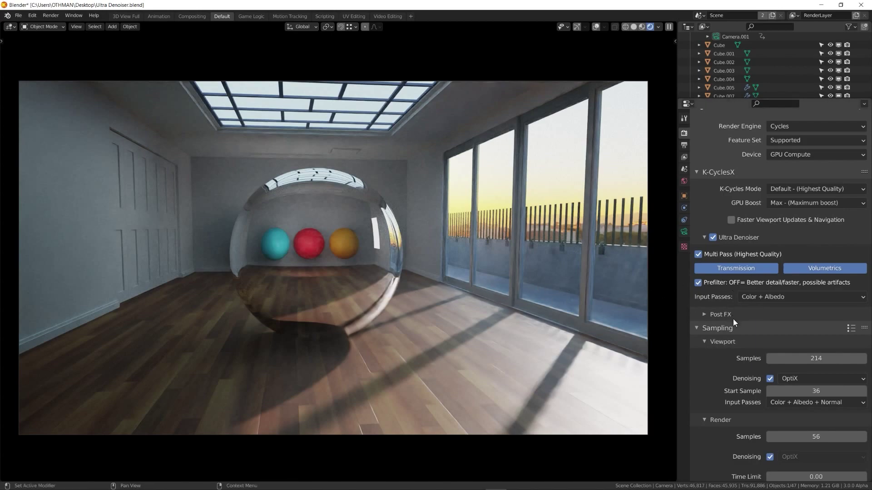
# Step: Set the final render's sample count to 12 in the Sampling settings
pyautogui.scroll(-5, 734, 321)
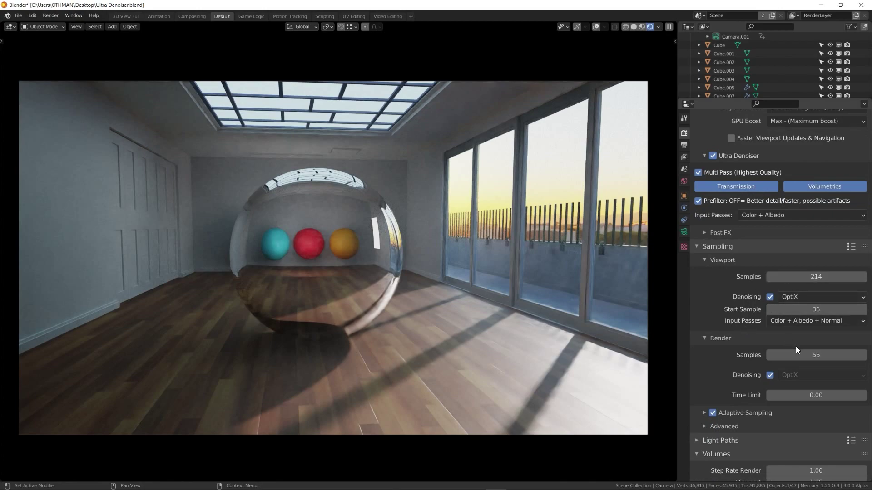
pyautogui.click(811, 354)
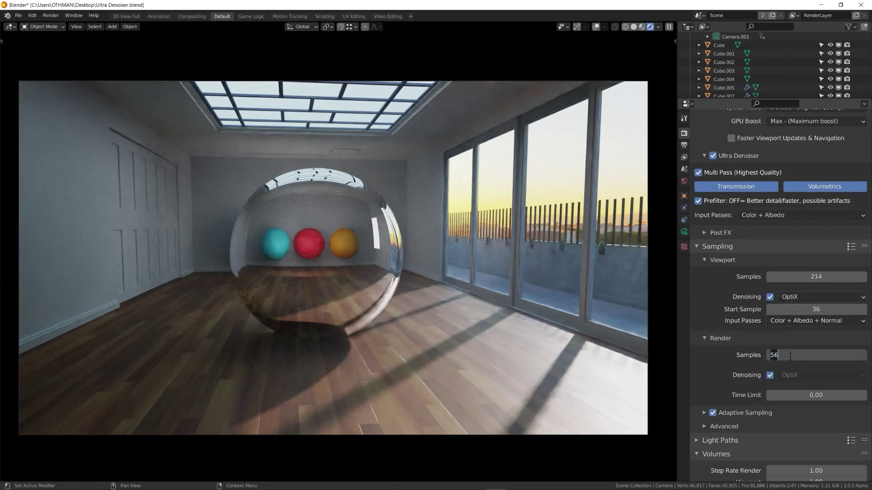
pyautogui.write('12')
pyautogui.press('Return')
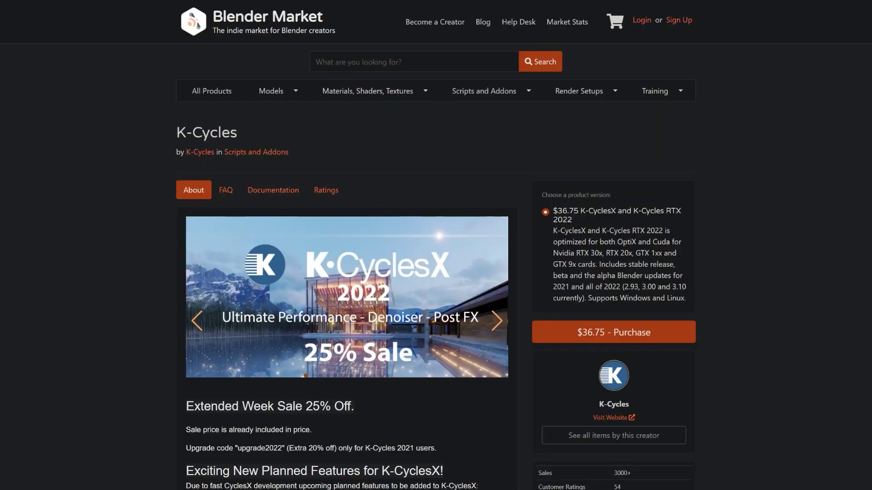
# Step: Read through the K-Cycles product page on Blender Market, from the sale notice and feature list to the overview video
pyautogui.scroll(-1, 436, 273)
pyautogui.scroll(-4, 436, 273)
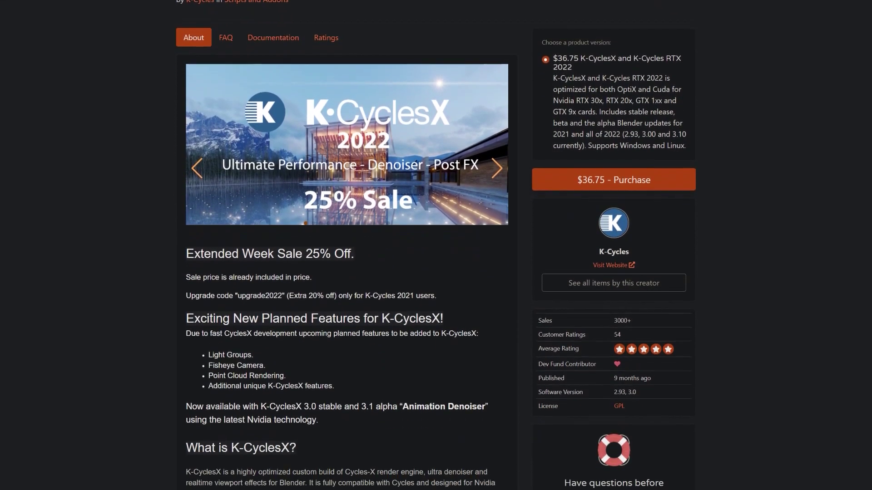
pyautogui.scroll(-5, 436, 245)
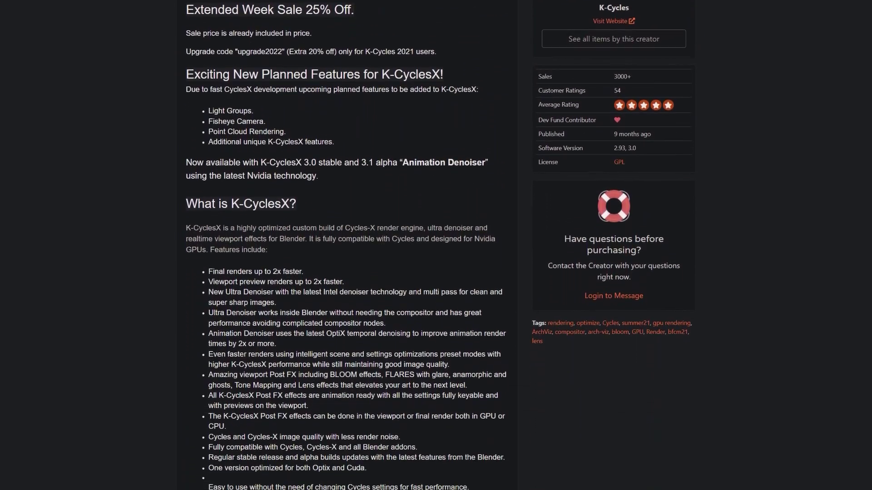
pyautogui.scroll(-5, 436, 245)
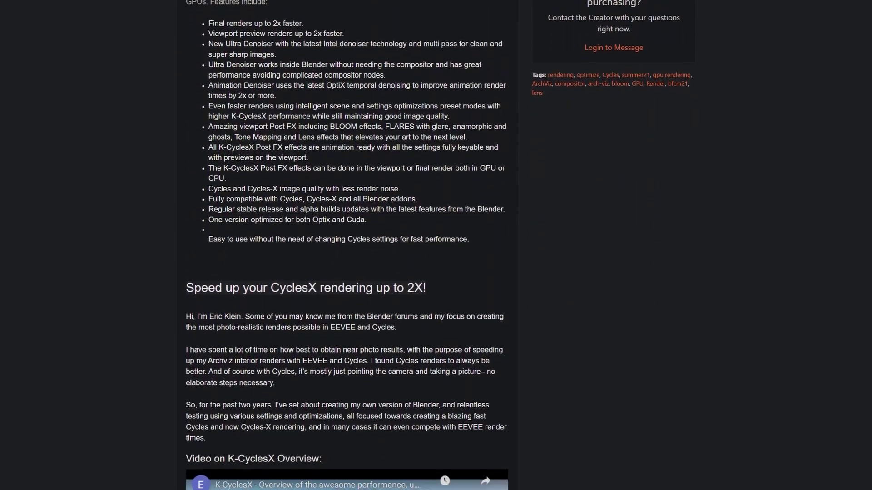
pyautogui.scroll(-1, 436, 245)
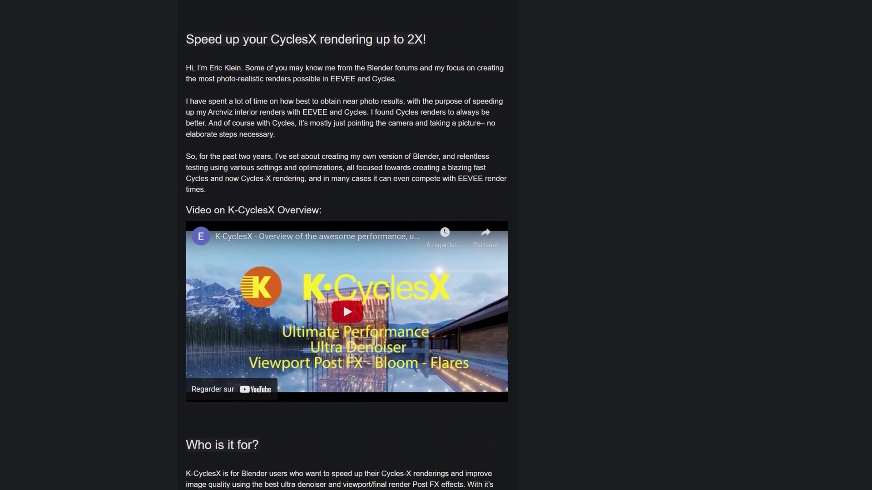